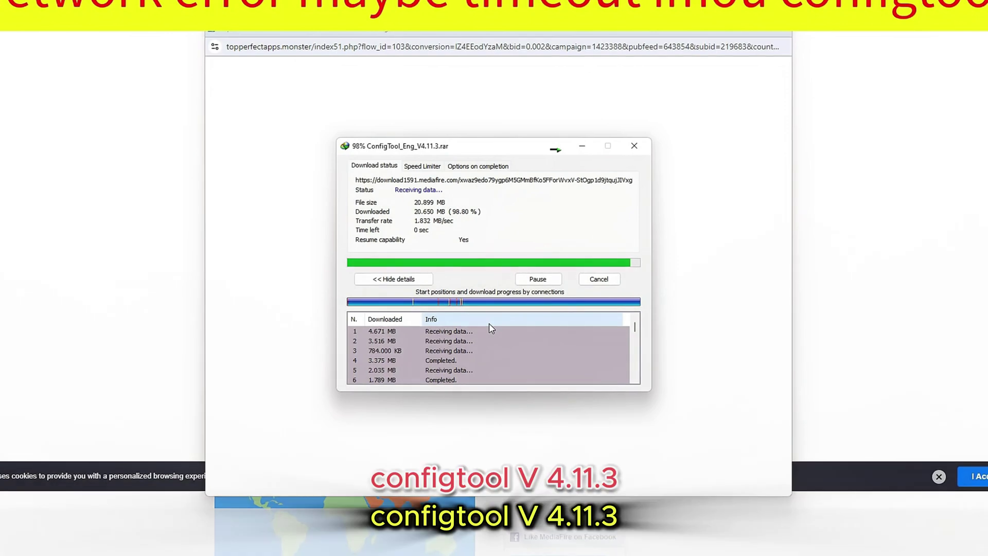
# Dismiss the ad popup and open ConfigTool_Eng_V4.11.3.rar from Internet Download Manager's list with WinRAR.
pyautogui.click(779, 33)
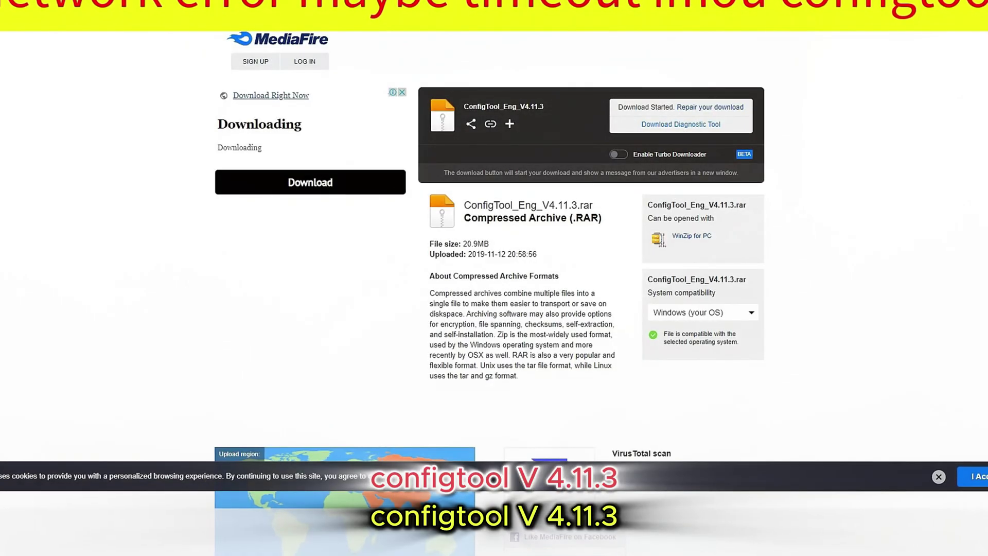
pyautogui.click(896, 538)
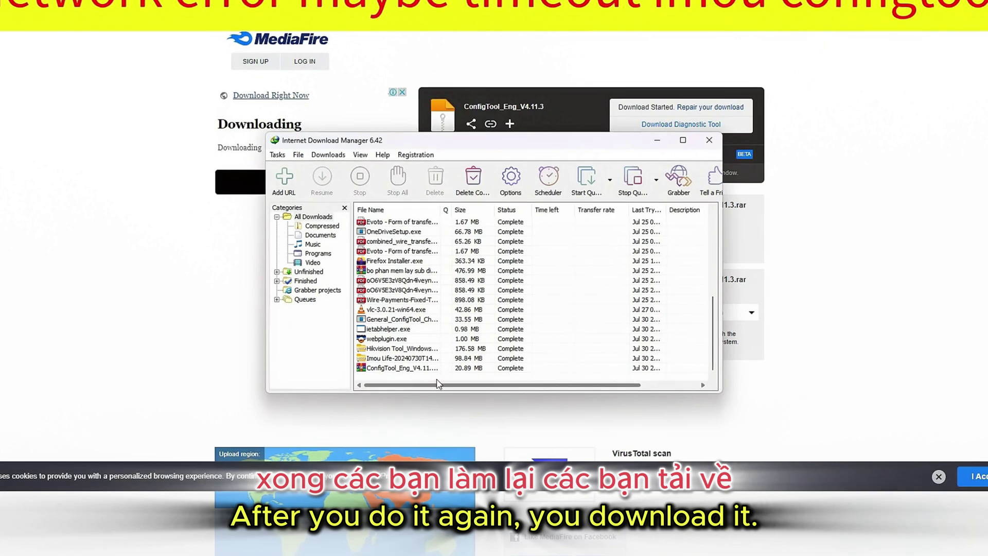
pyautogui.doubleClick(404, 369)
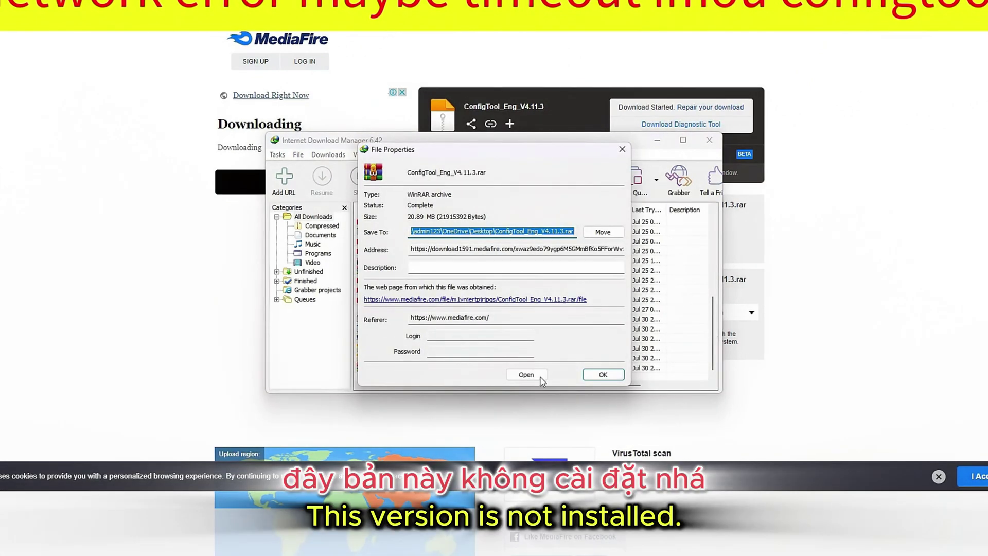
pyautogui.click(540, 378)
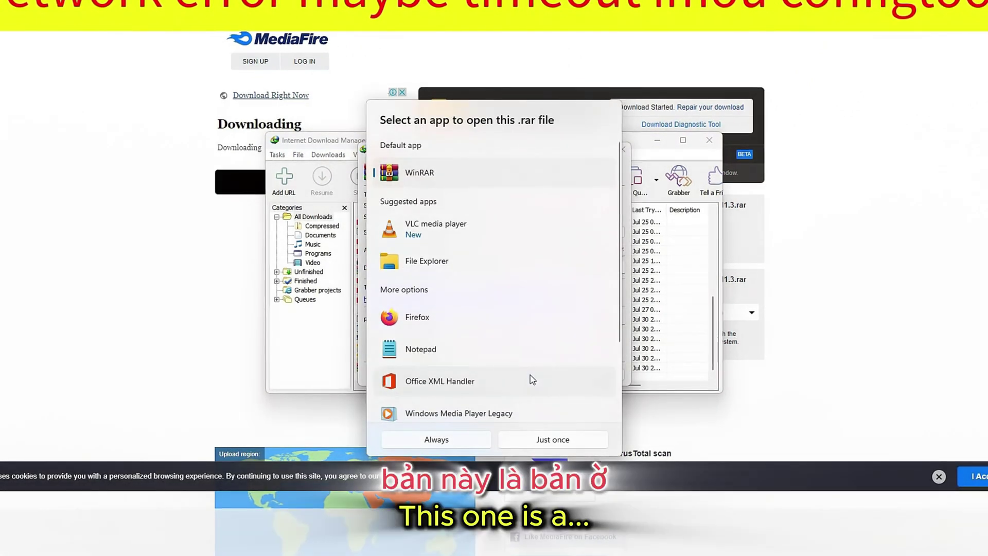
pyautogui.click(553, 439)
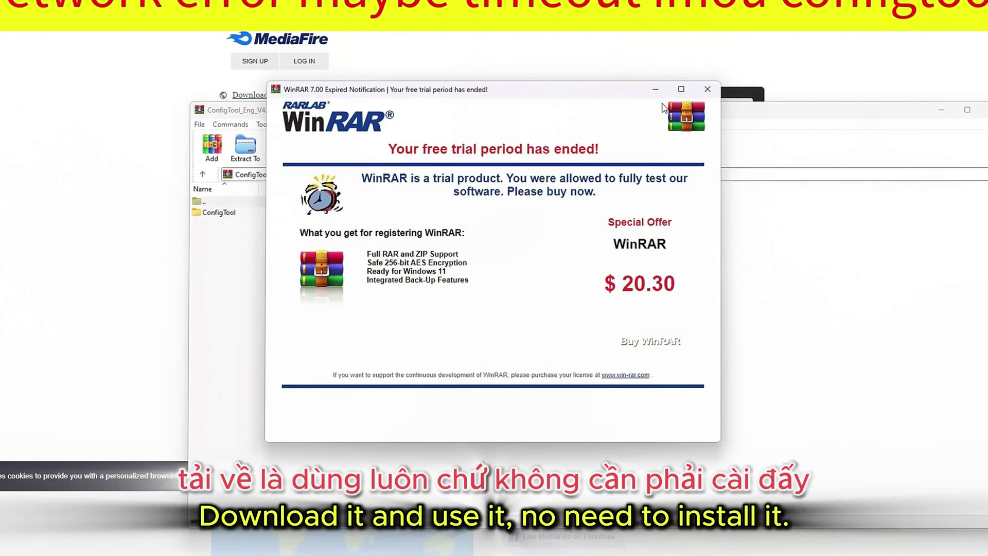
# Dismiss the WinRAR trial notice and run ConfigTool.exe from the archive's ConfigTool folder.
pyautogui.click(708, 89)
pyautogui.click(230, 216)
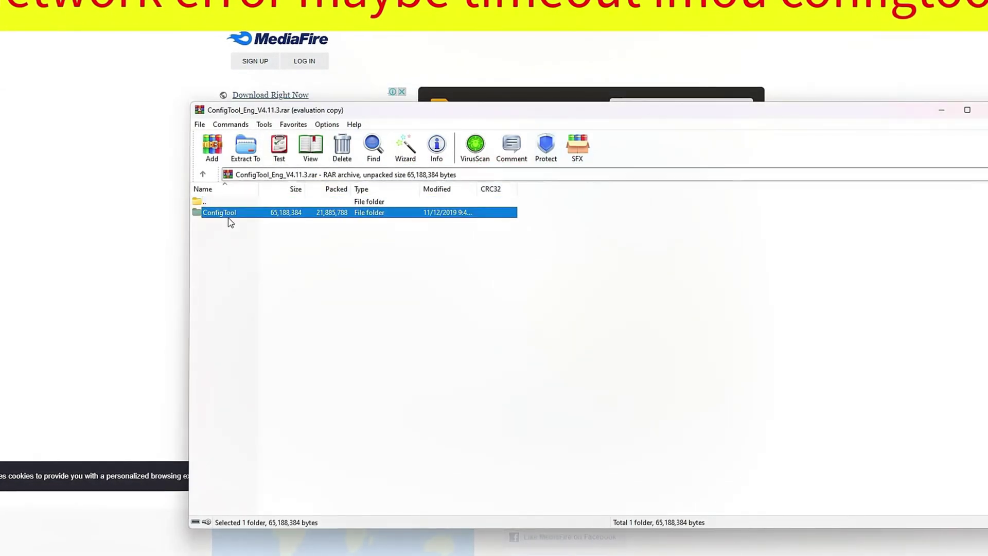
pyautogui.doubleClick(229, 217)
pyautogui.scroll(-4, 290, 380)
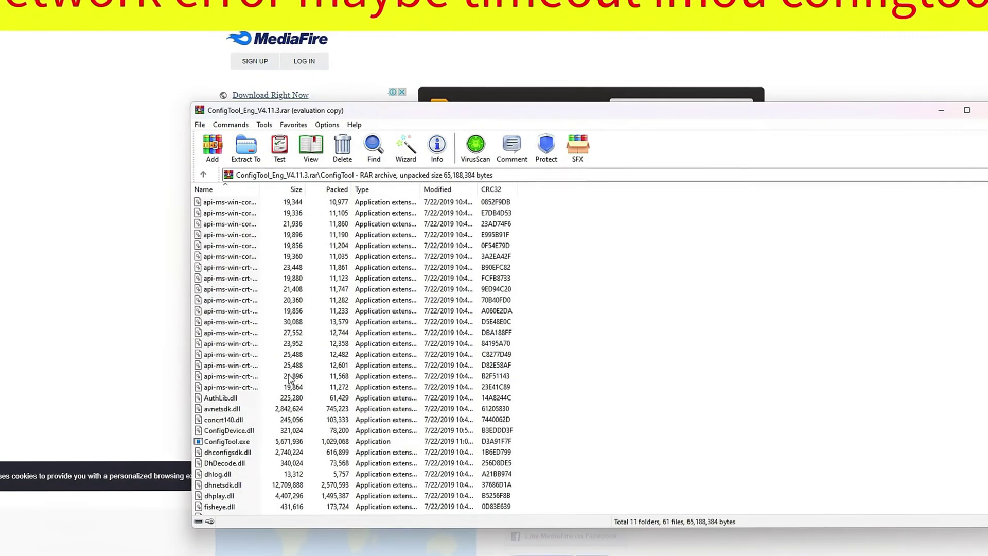
pyautogui.scroll(-3, 290, 379)
pyautogui.doubleClick(245, 345)
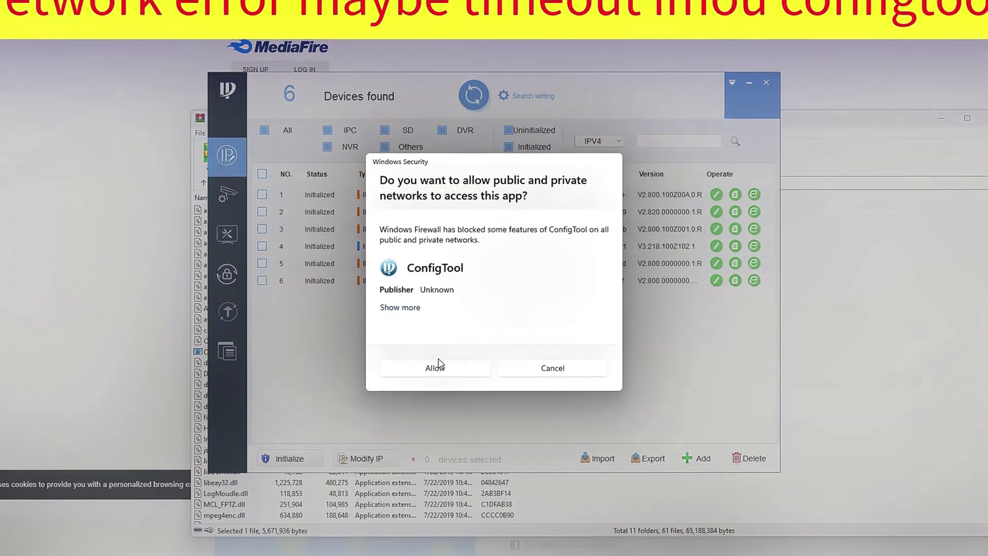
# Allow ConfigTool through the Windows Security firewall prompt.
pyautogui.click(455, 363)
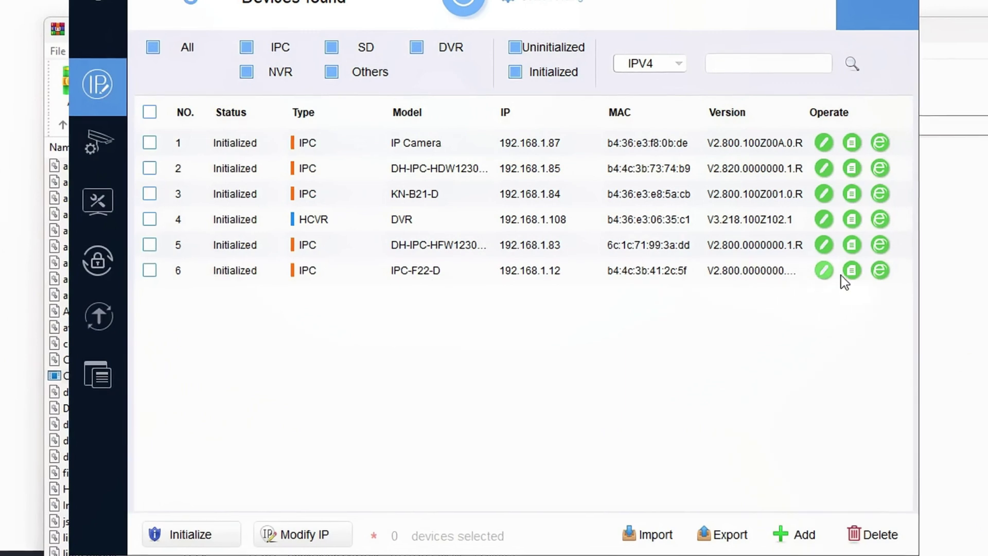
# In Modify IP Address for IPC-F22-D, enter static 192.168.1.86, mask 255.255.255.0, gateway 192.168.1.1 and apply.
pyautogui.click(824, 270)
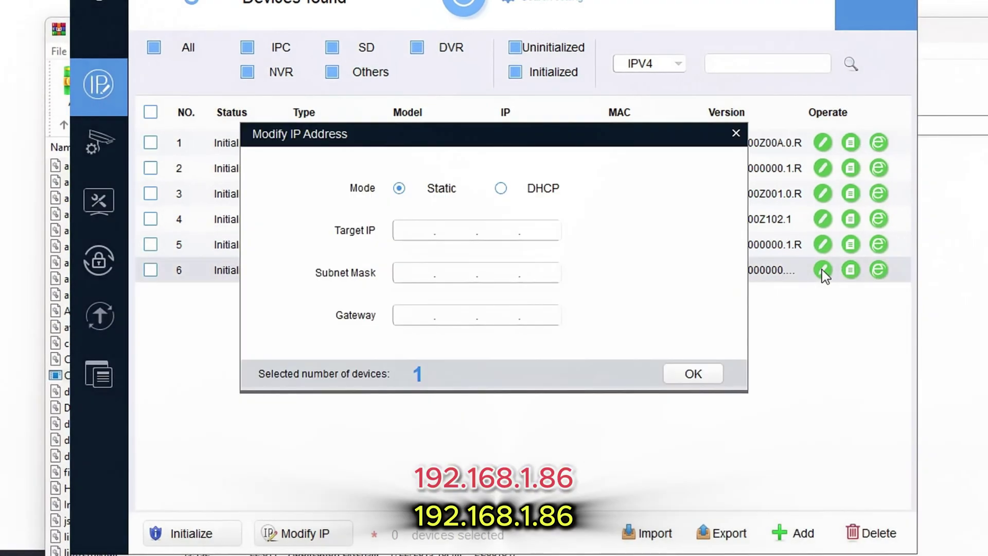
pyautogui.click(420, 233)
pyautogui.write('1')
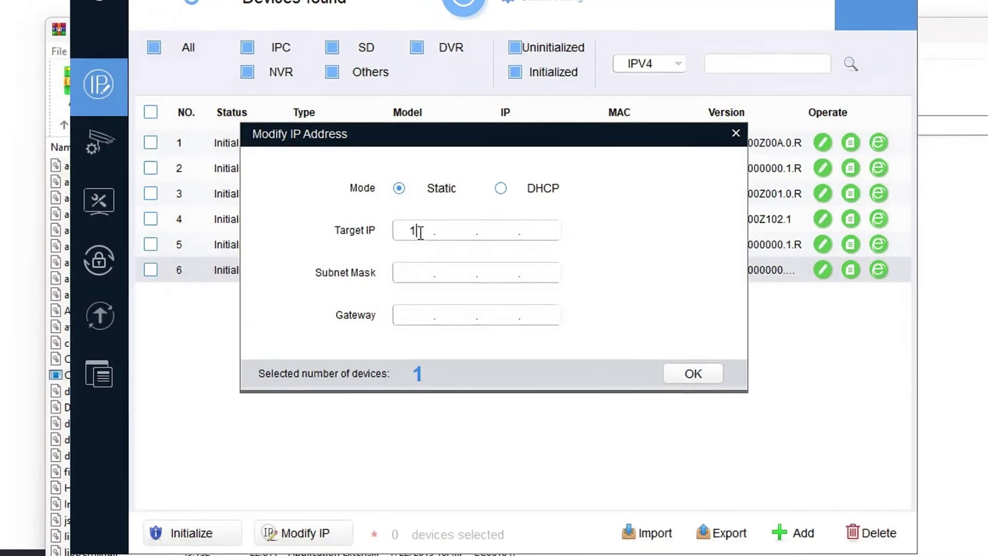
pyautogui.write('92168')
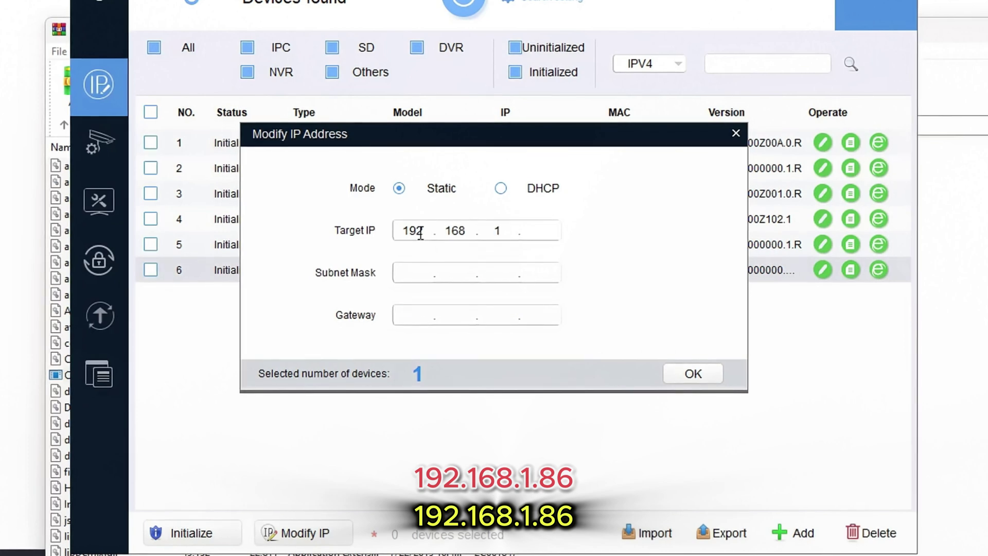
pyautogui.write('86')
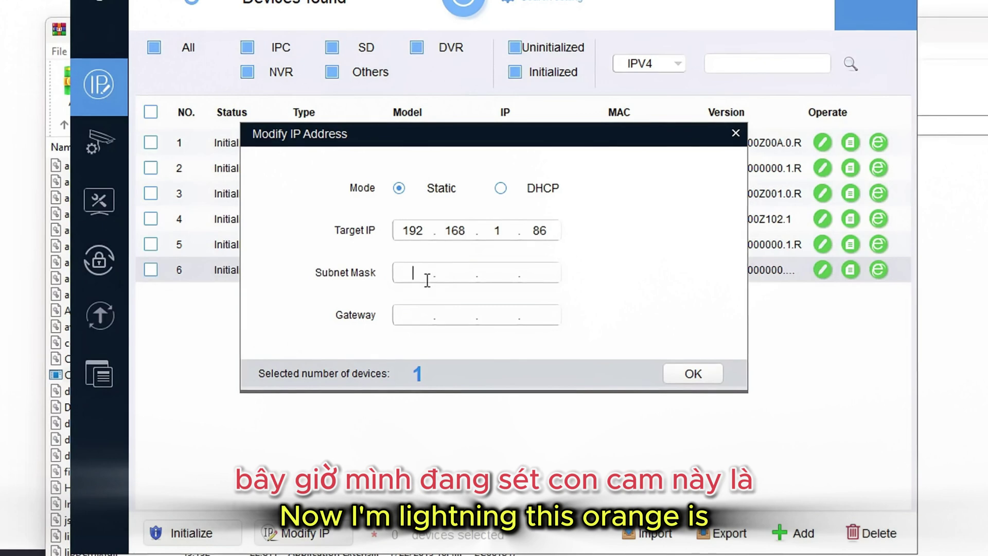
pyautogui.write('255.255.255.0')
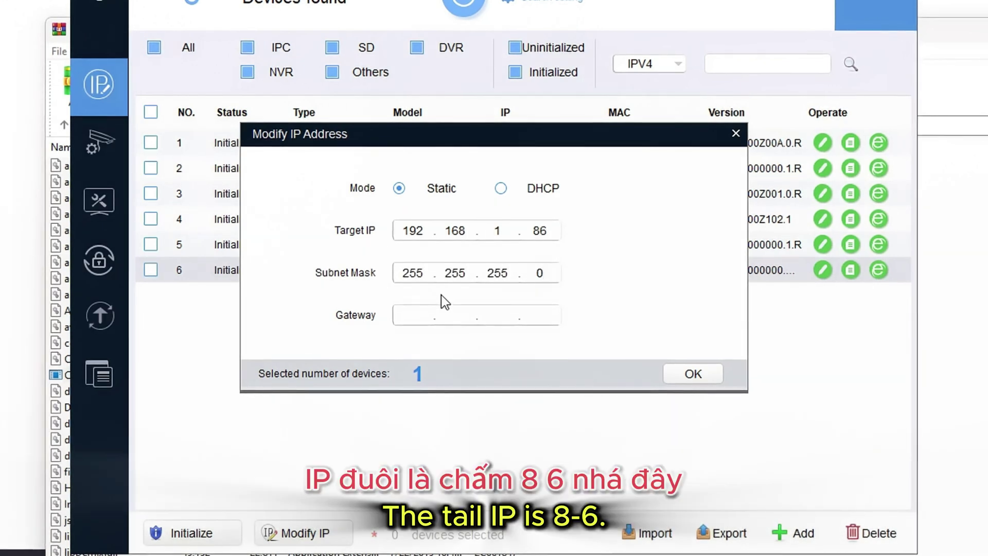
pyautogui.click(420, 314)
pyautogui.write('1')
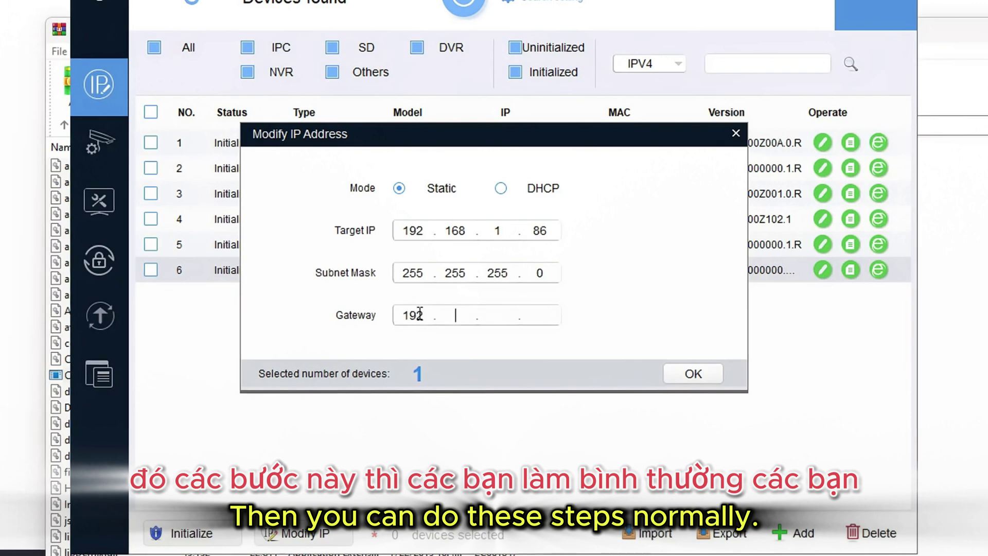
pyautogui.write('92.168.')
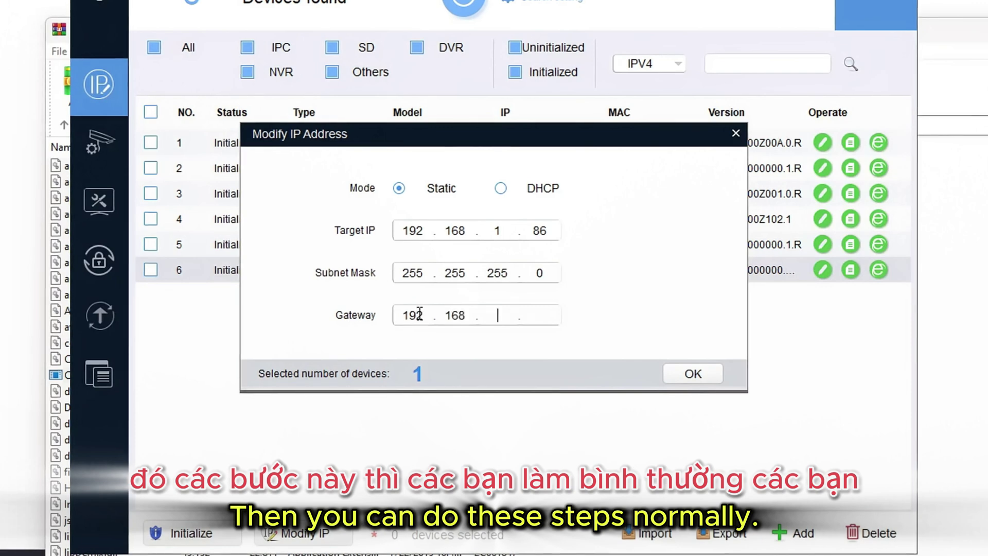
pyautogui.write('1')
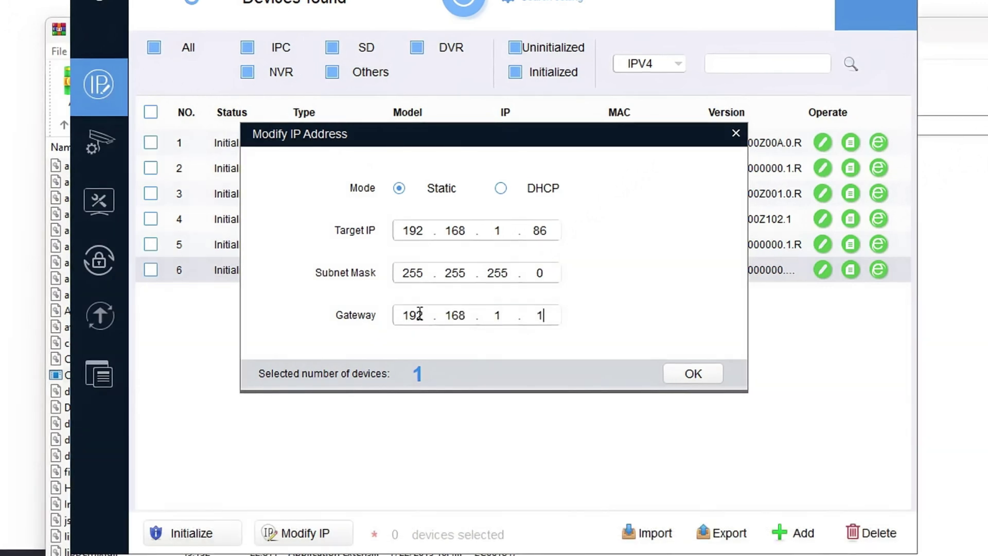
pyautogui.click(696, 374)
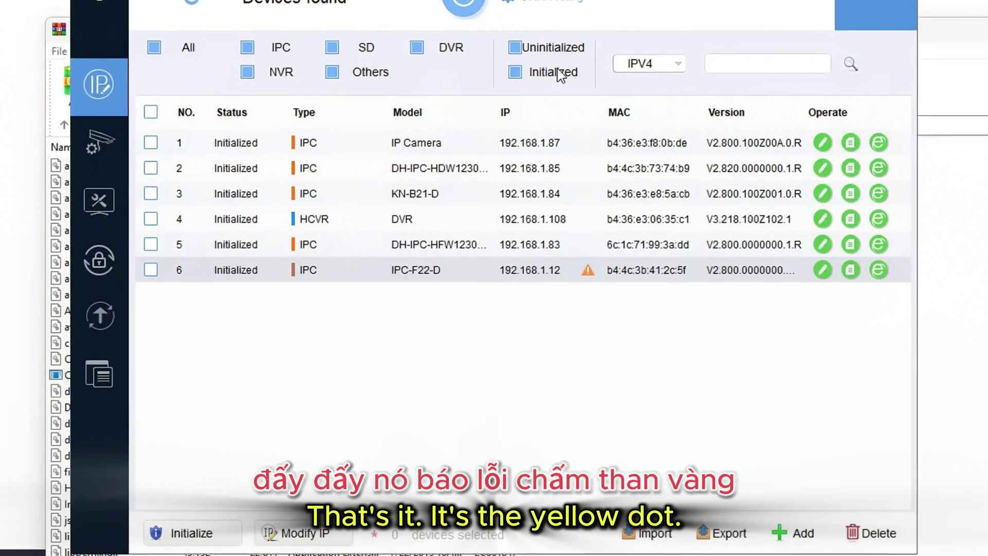
# Replace the search-settings password with the camera's password and rerun the device search.
pyautogui.click(551, 4)
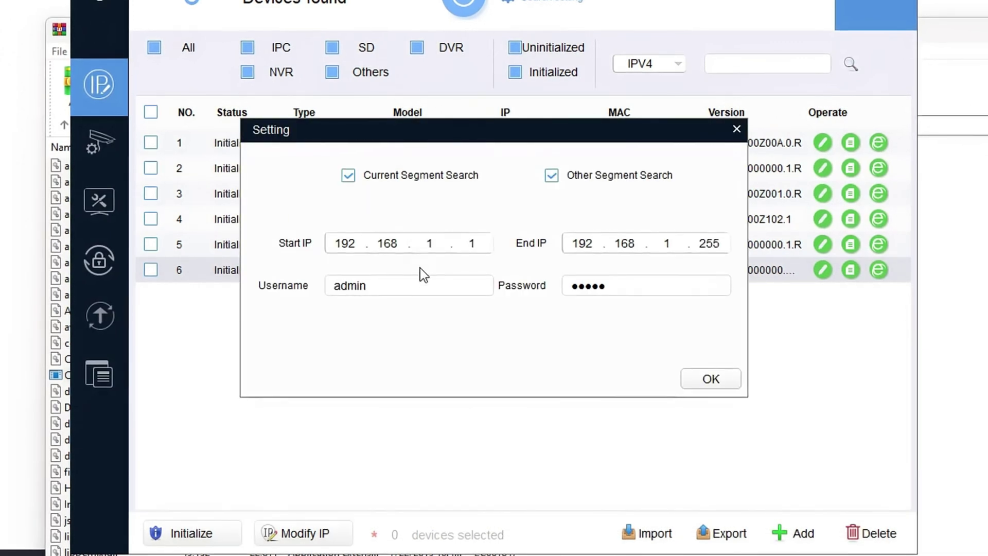
pyautogui.moveTo(630, 286); pyautogui.dragTo(511, 280)
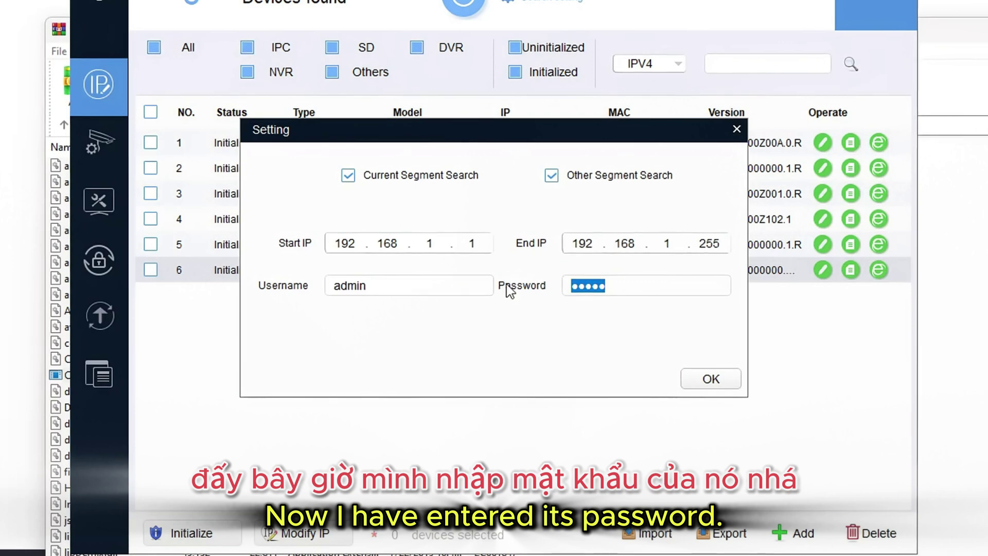
pyautogui.write('ad')
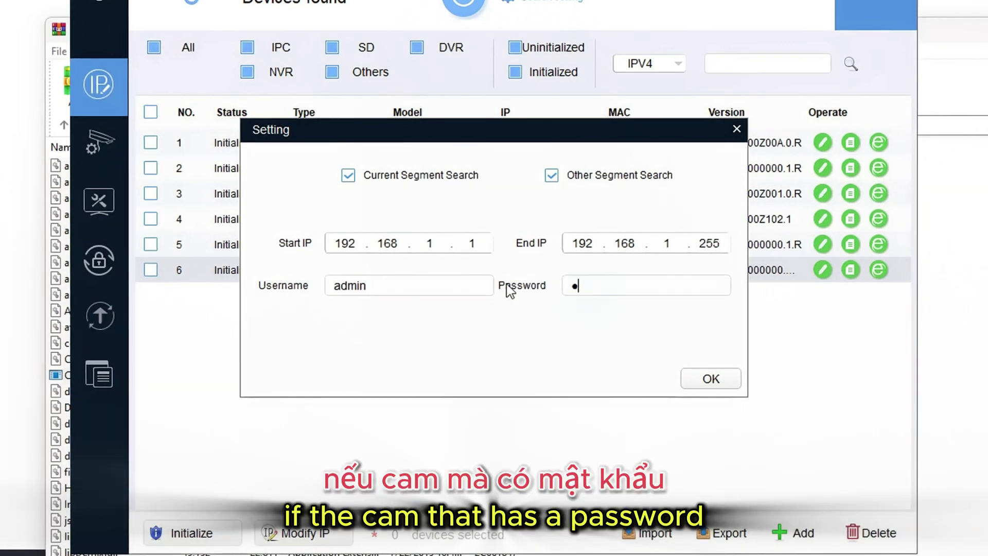
pyautogui.write('m')
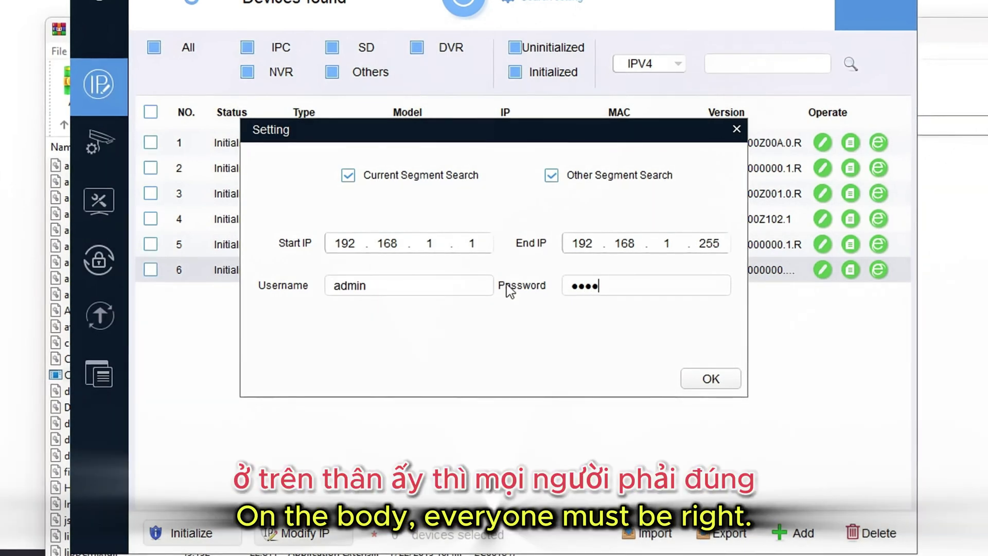
pyautogui.write('in123')
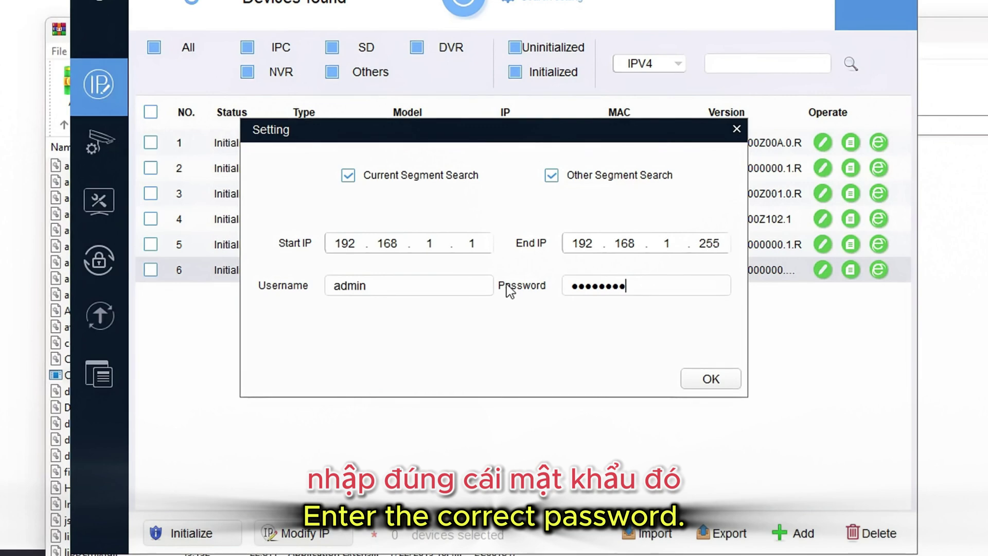
pyautogui.click(703, 380)
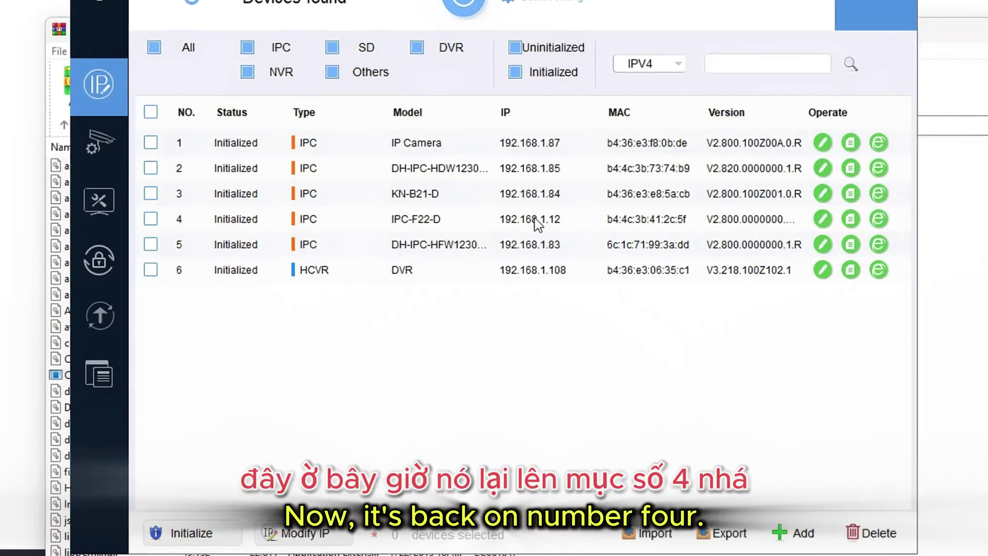
# Refresh the device list, then open and close IPC-F22-D's blank web view.
pyautogui.click(451, 13)
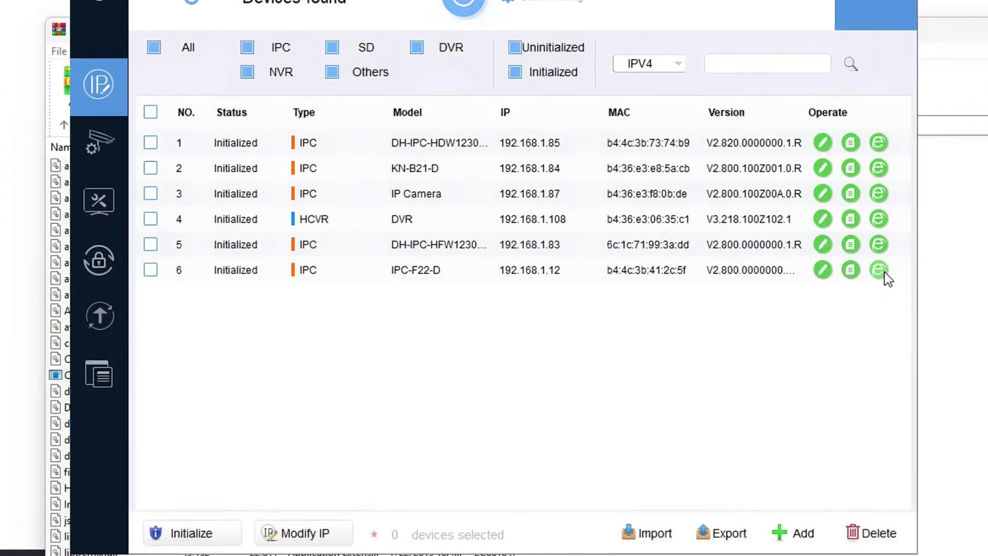
pyautogui.click(879, 270)
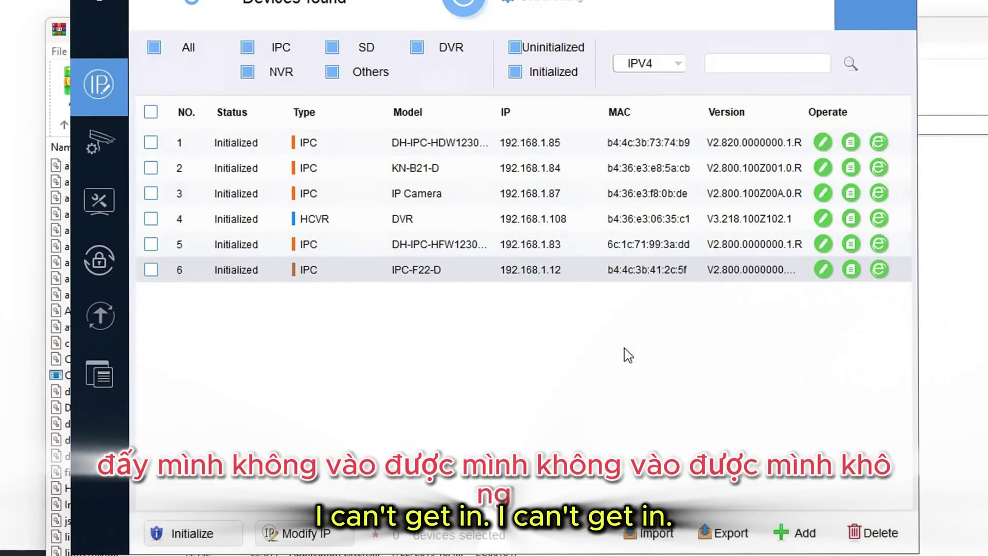
pyautogui.click(162, 264)
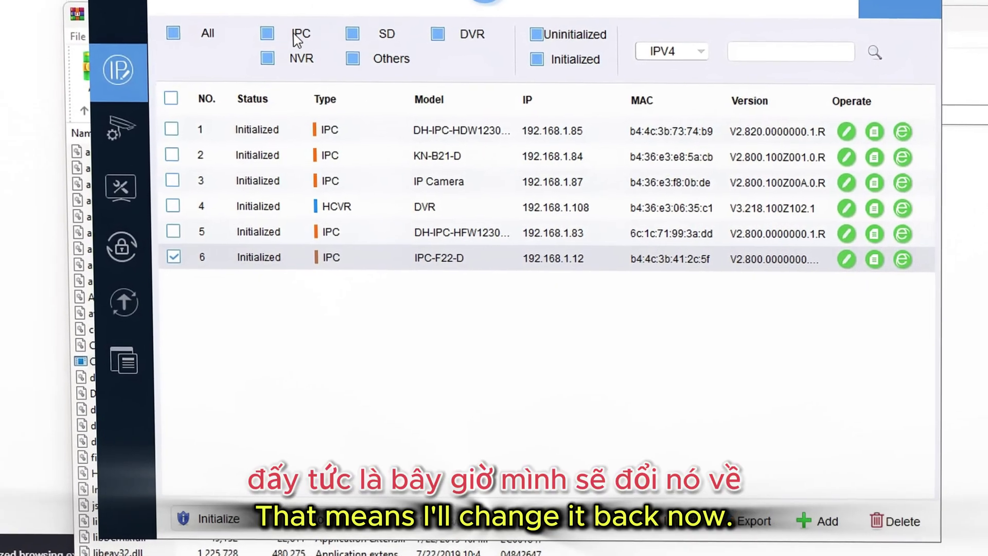
# Toggle the IPC, Initialized and Uninitialized filters off and on, reselecting IPC-F22-D in row 6.
pyautogui.click(270, 32)
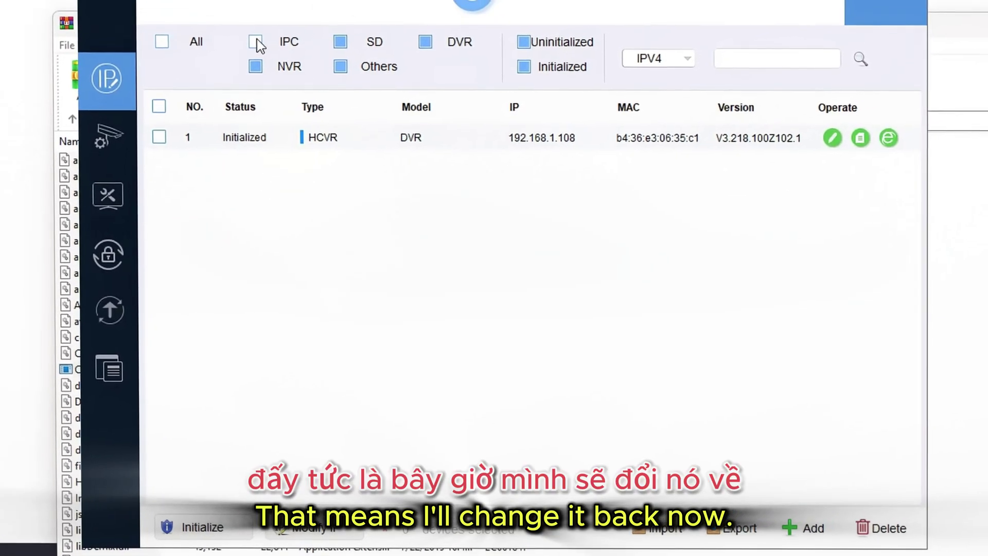
pyautogui.click(258, 40)
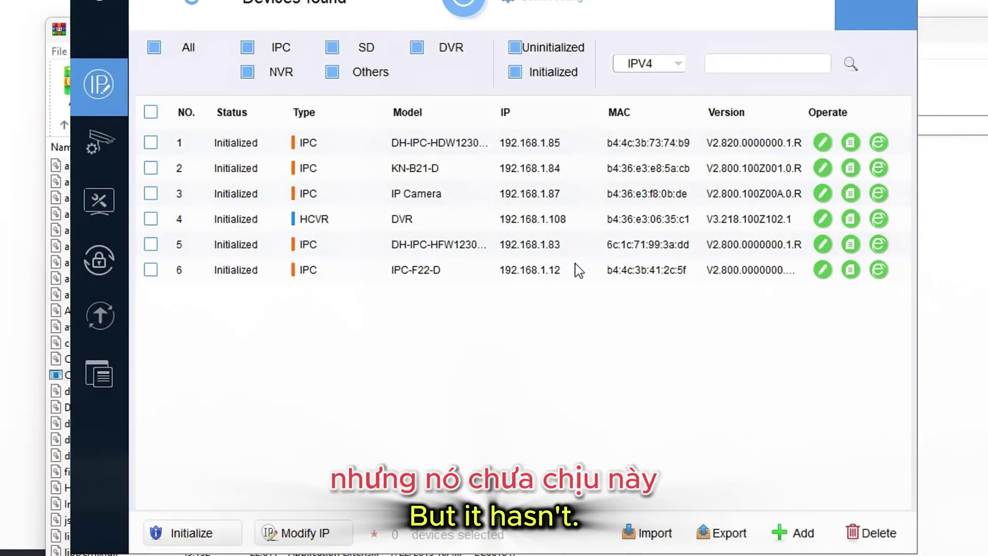
pyautogui.click(154, 271)
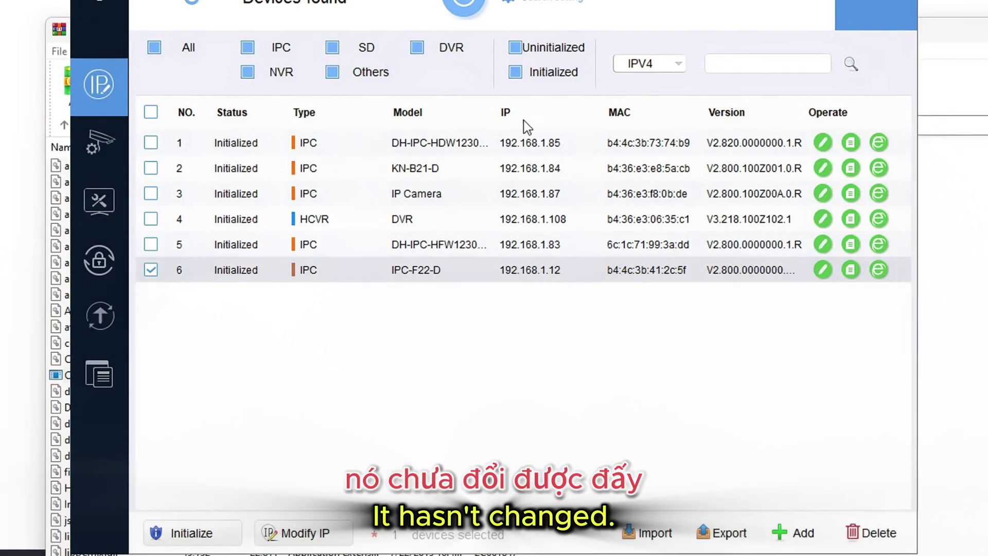
pyautogui.click(518, 72)
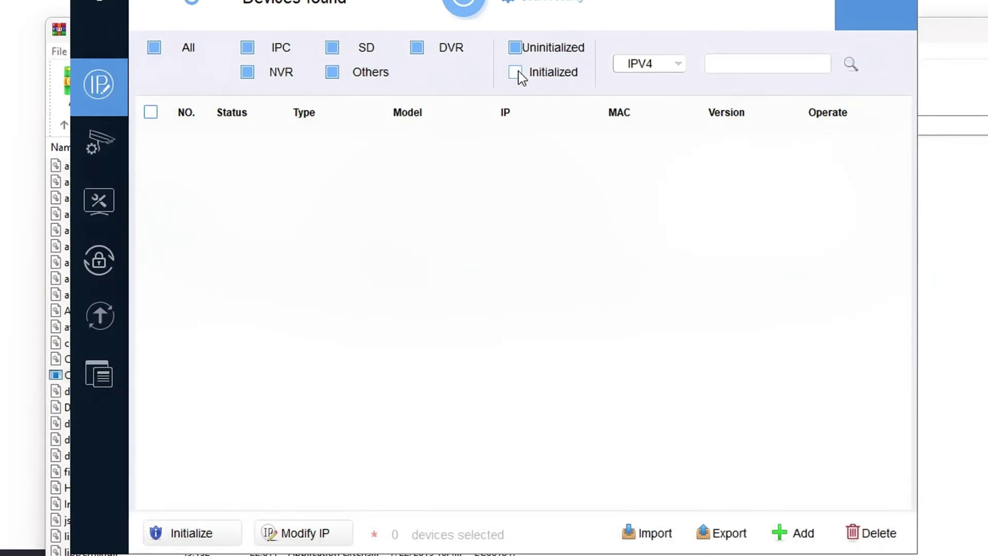
pyautogui.click(515, 72)
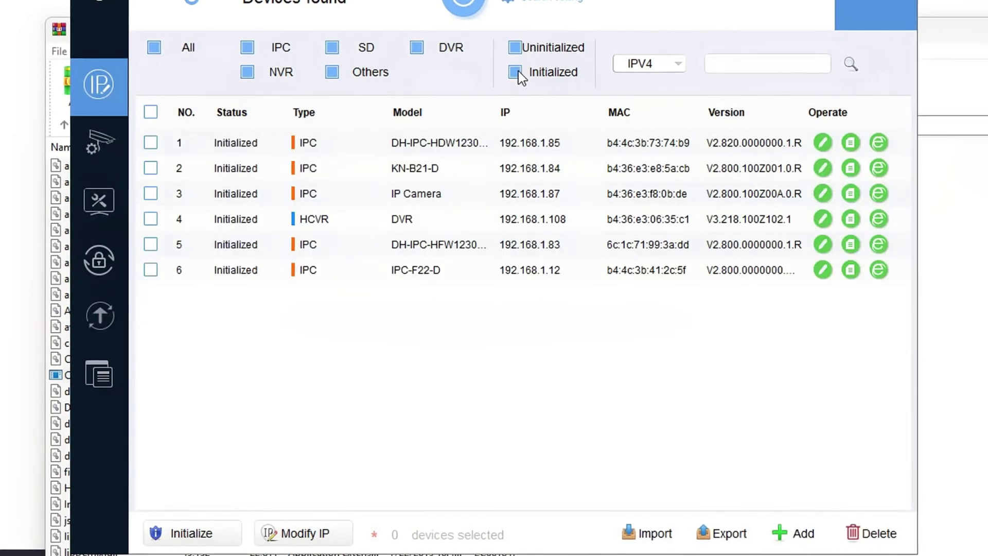
pyautogui.click(150, 272)
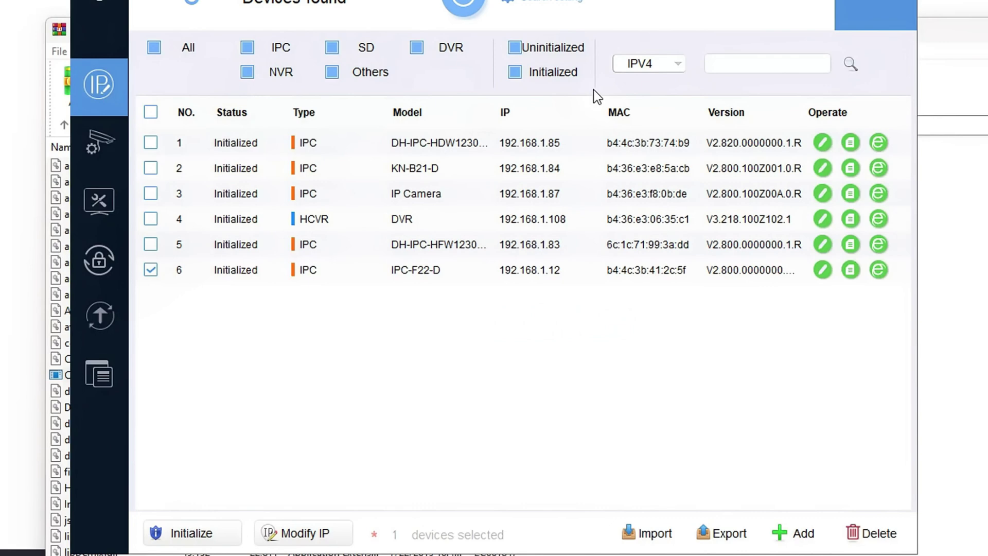
pyautogui.click(560, 51)
pyautogui.click(553, 48)
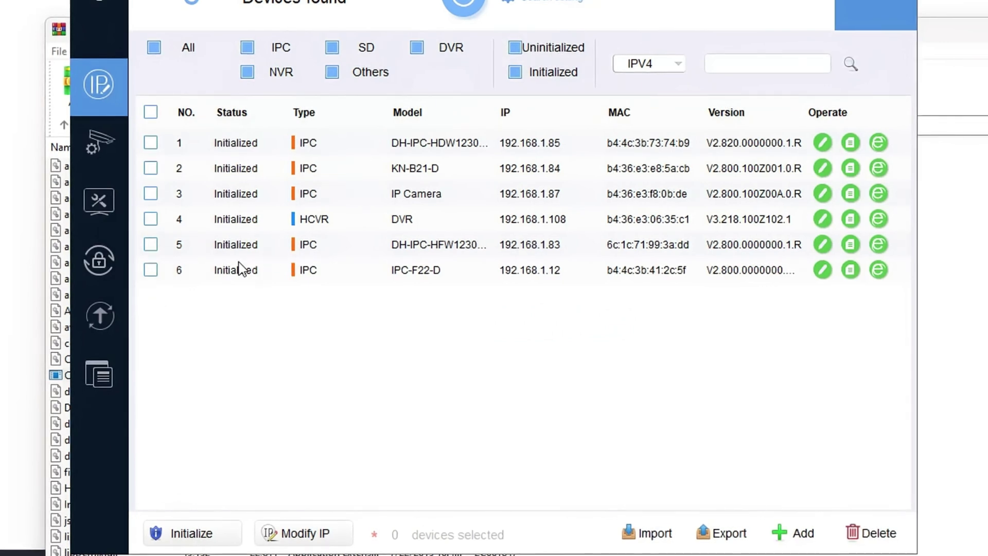
pyautogui.click(154, 271)
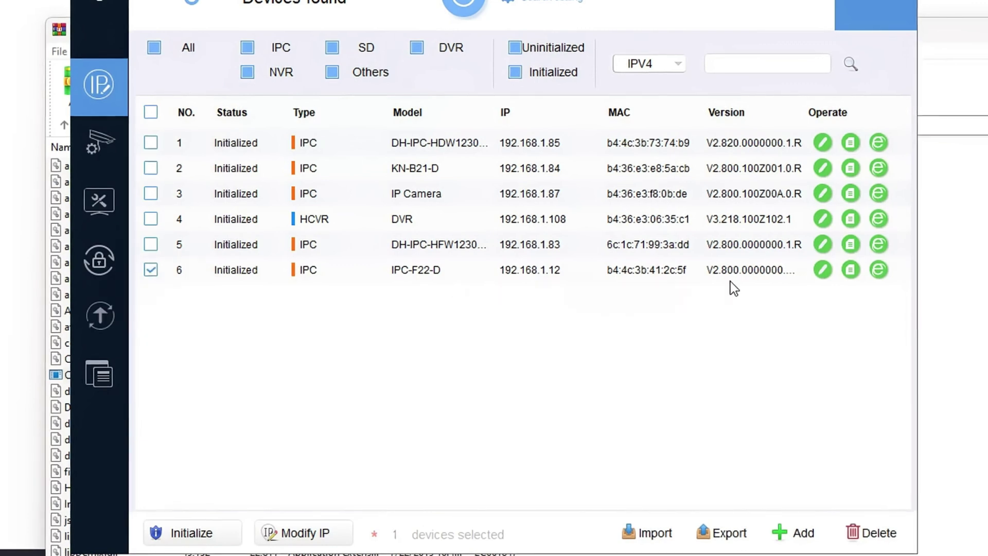
# Check IPC-F22-D's details, keep IPv4, and reapply static IP 192.168.1.86 with mask and gateway.
pyautogui.click(851, 270)
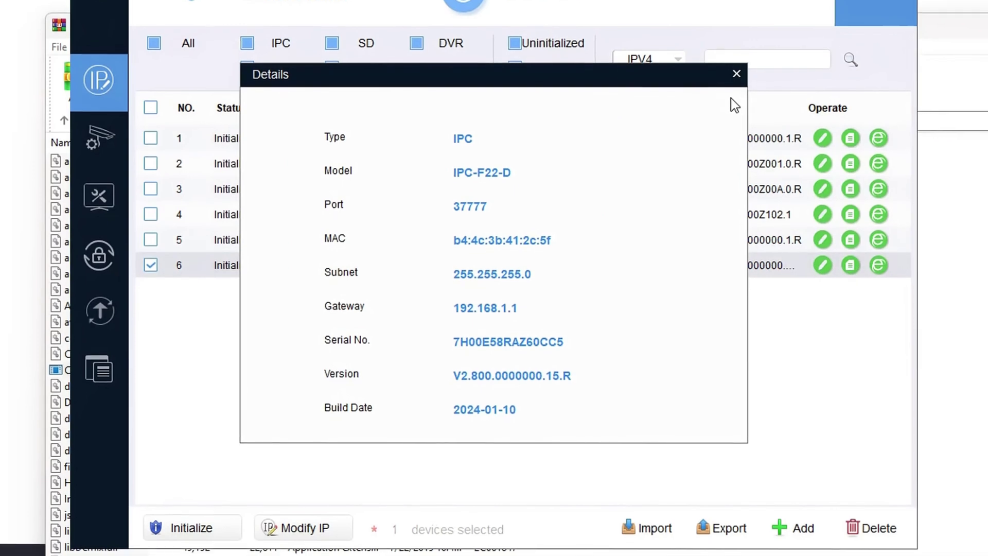
pyautogui.click(737, 78)
pyautogui.click(677, 51)
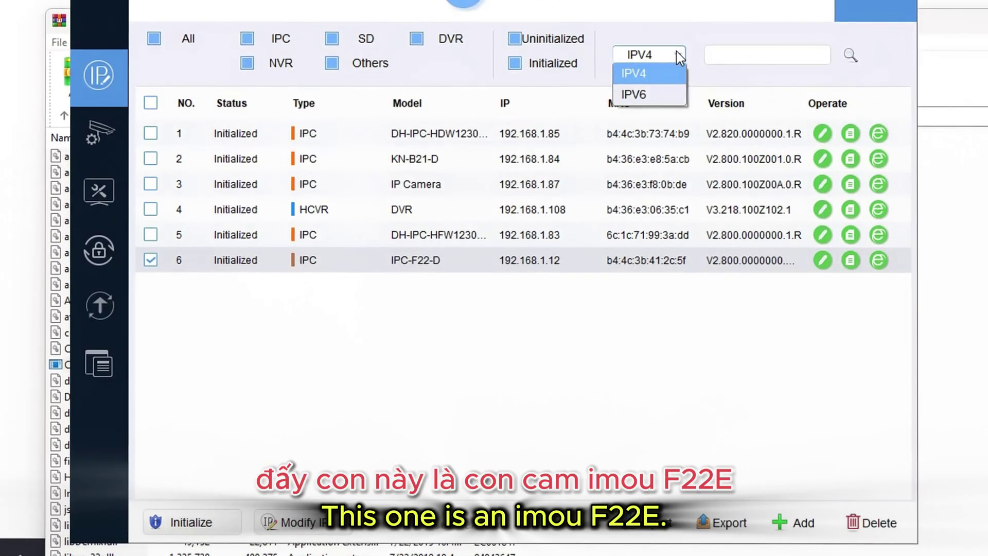
pyautogui.click(678, 52)
pyautogui.click(824, 264)
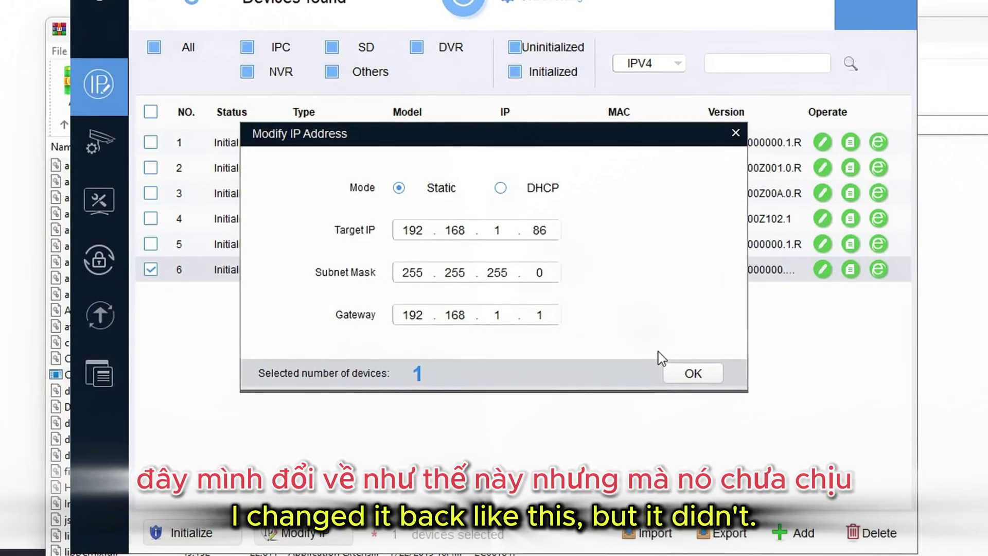
pyautogui.click(671, 370)
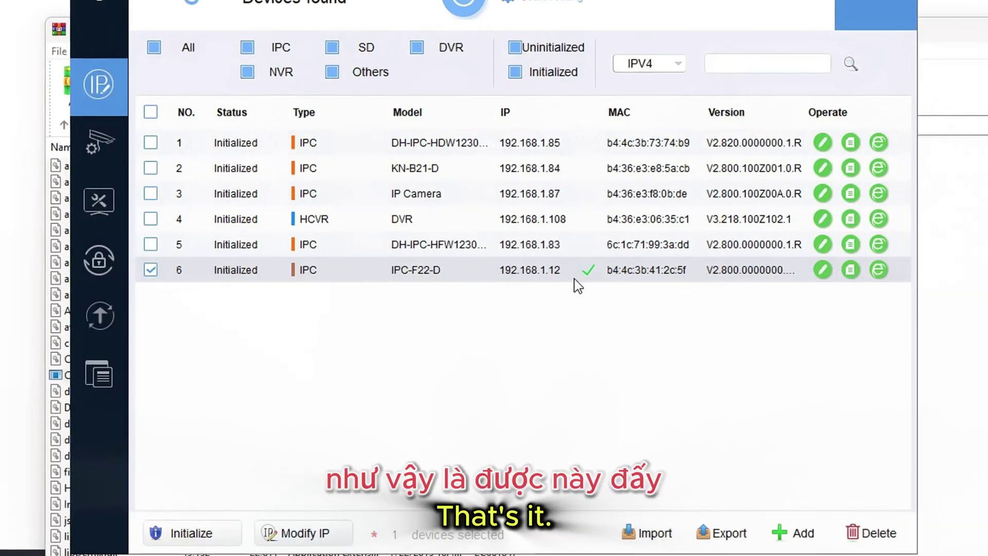
# Rescan so IPC-F22-D appears at 192.168.1.86, then return to the WinRAR window.
pyautogui.click(464, 8)
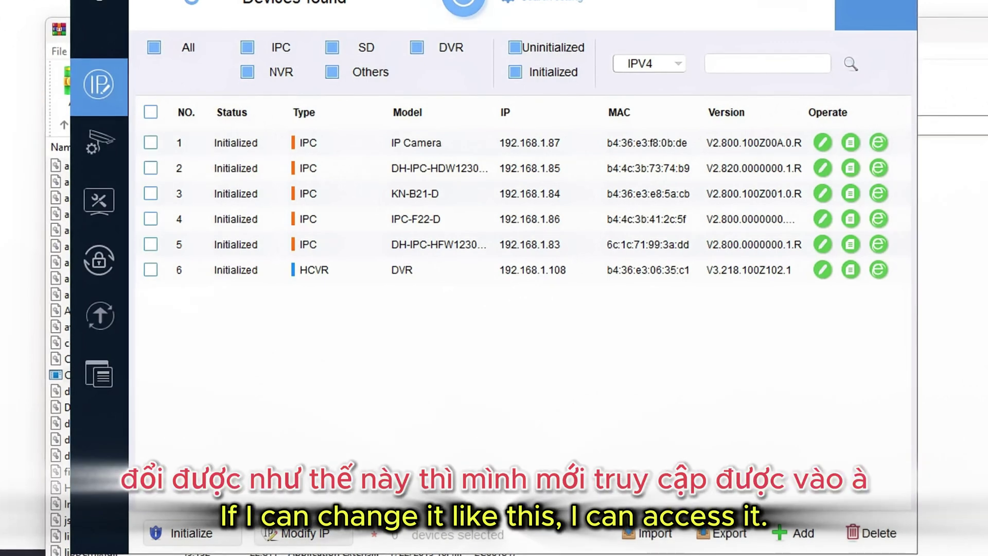
pyautogui.hotkey('alt', 'F4')
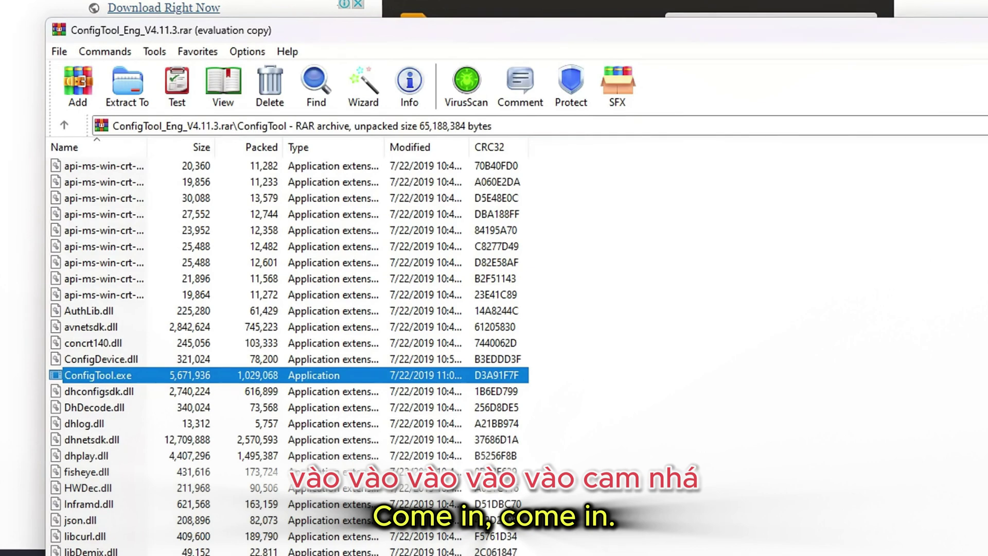
# Return to ConfigTool and rescan until 7 devices show, including 192.168.1.86:37777.
pyautogui.press('Return')
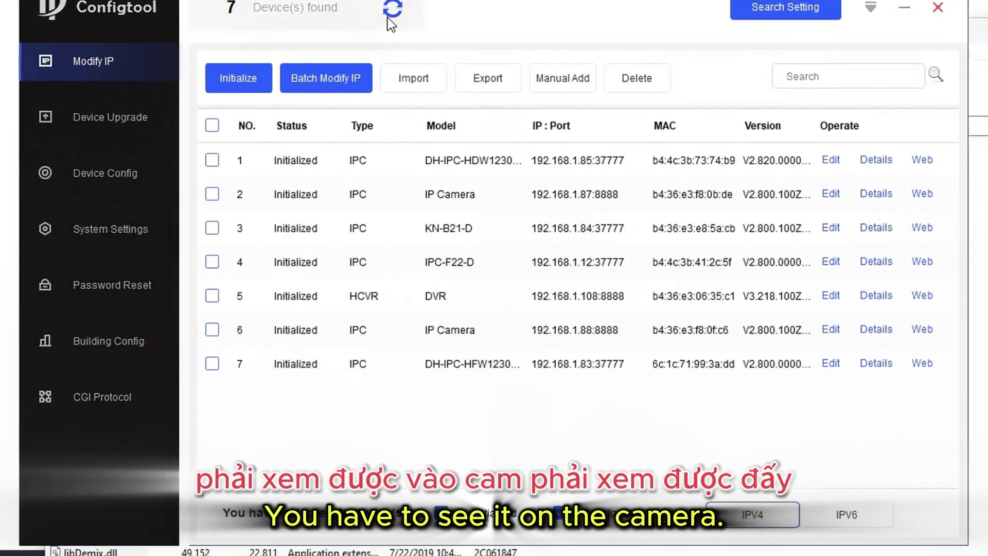
pyautogui.click(389, 15)
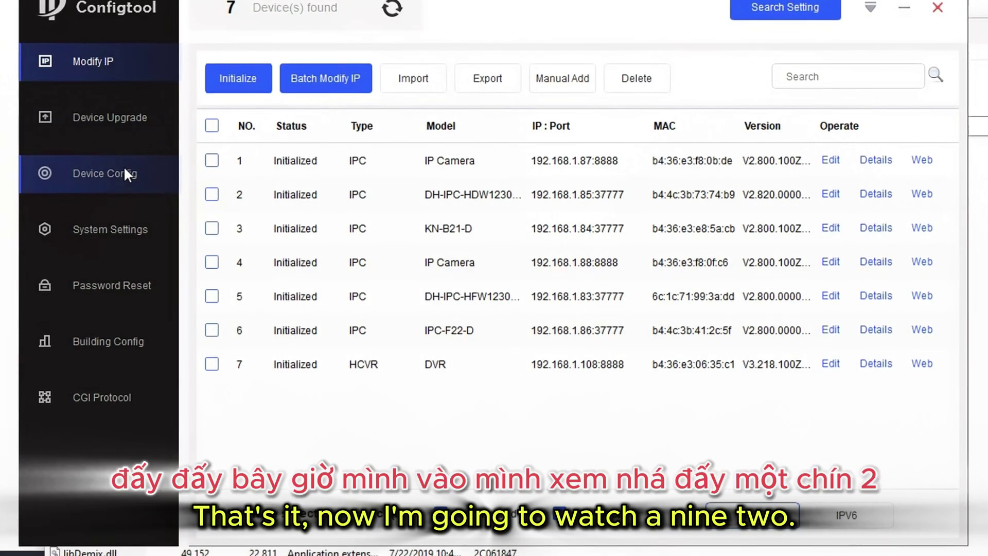
# Log in to IPC camera 192.168.1.86:37777 under Device Config with the camera's credentials and view its Image tab.
pyautogui.click(124, 173)
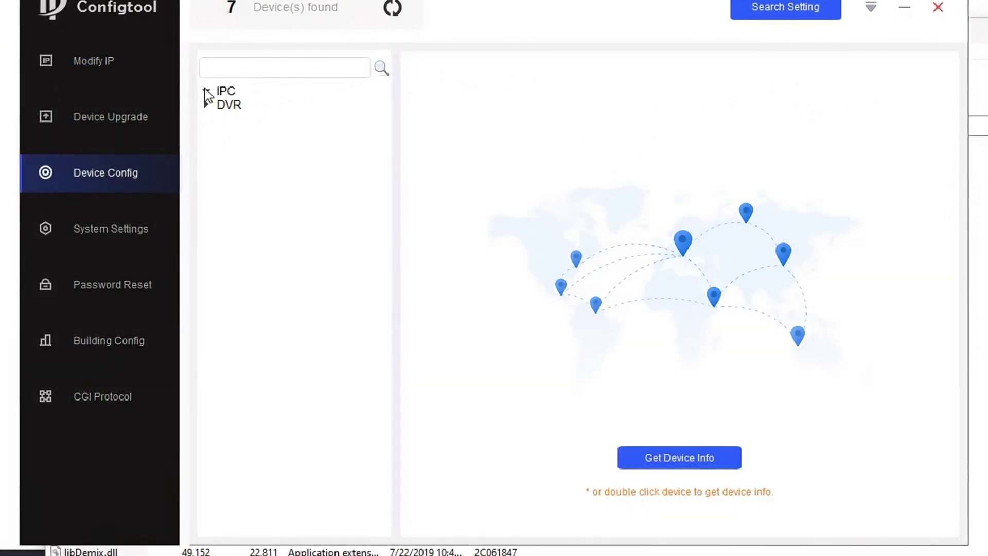
pyautogui.click(206, 92)
pyautogui.doubleClick(316, 174)
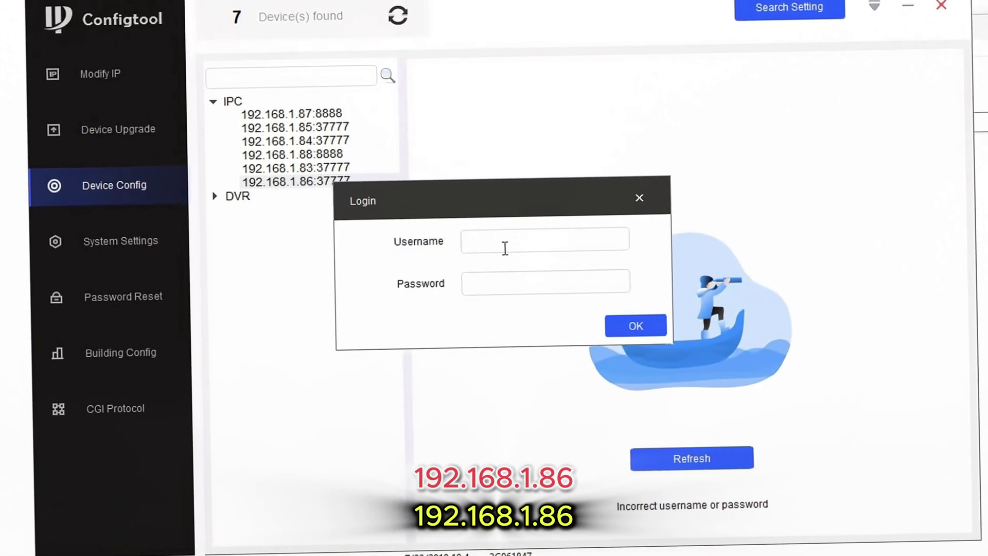
pyautogui.write('admin')
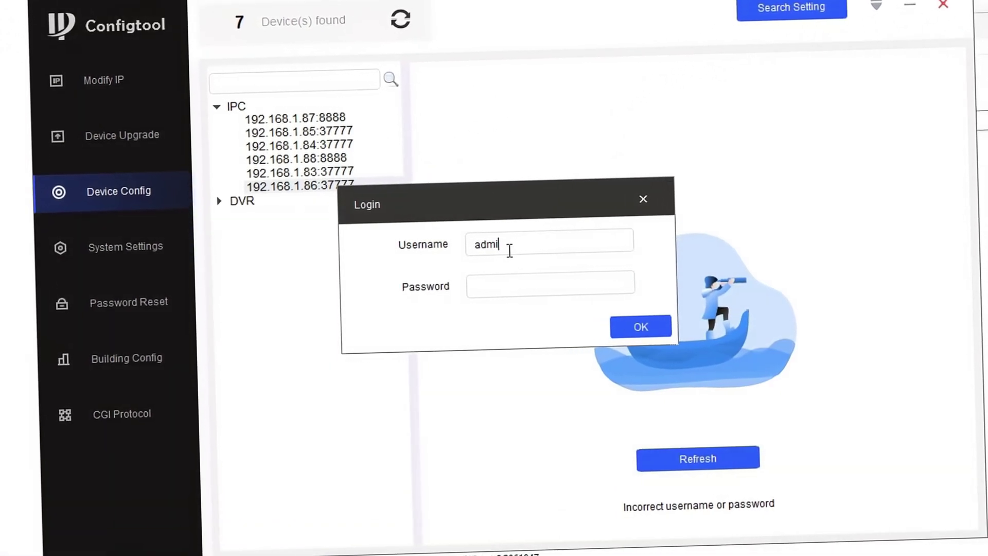
pyautogui.click(499, 290)
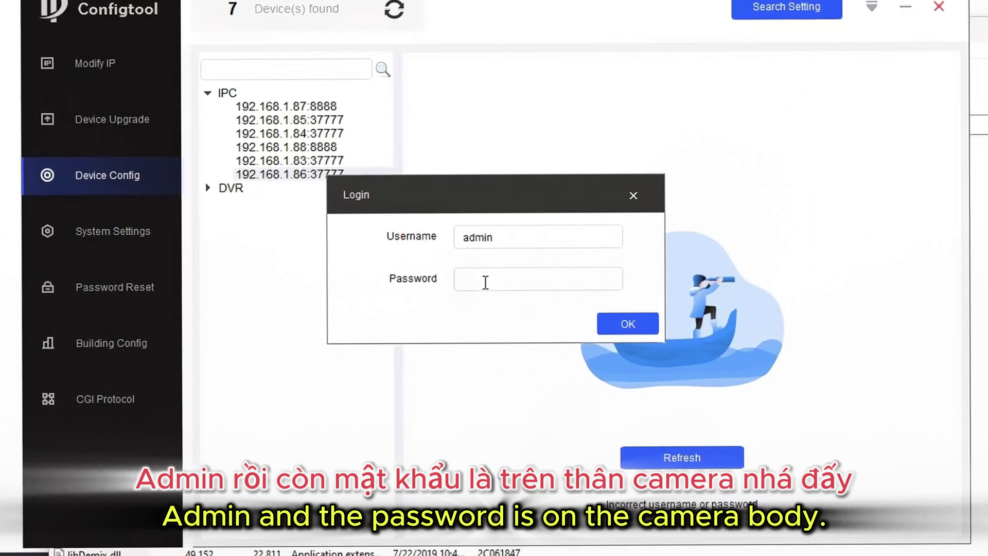
pyautogui.write('***')
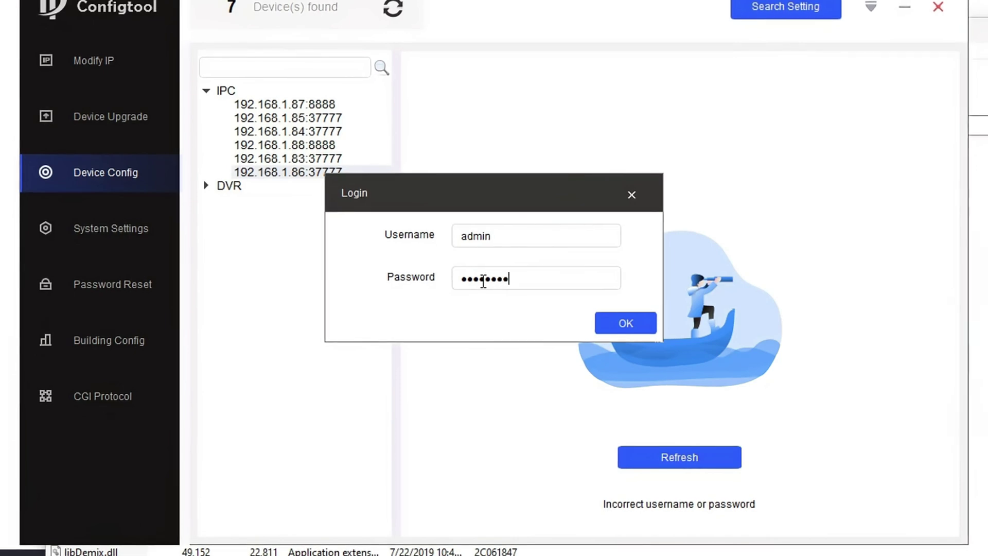
pyautogui.click(623, 324)
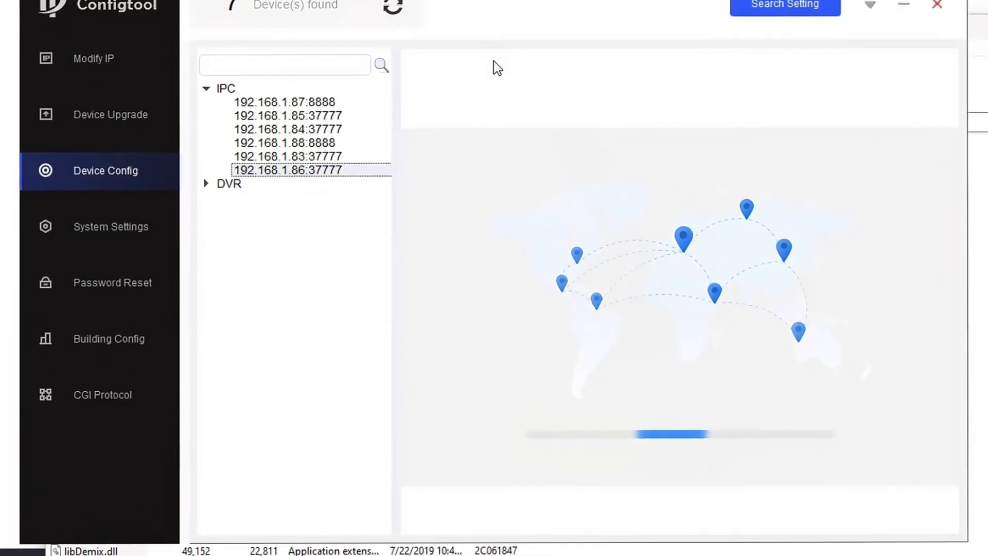
pyautogui.click(572, 71)
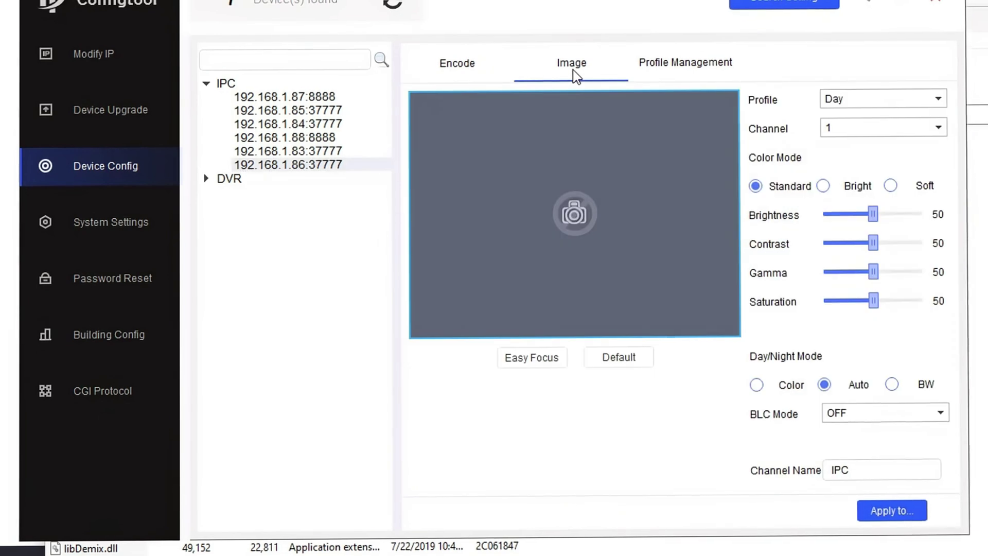